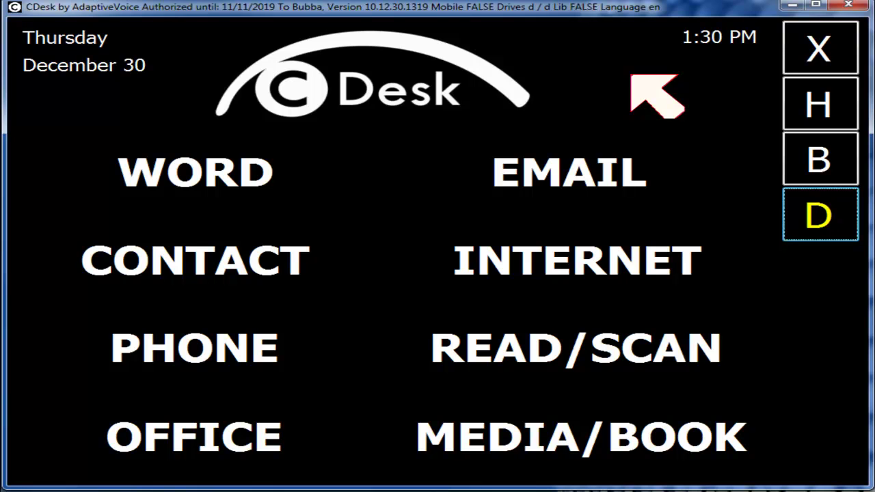
Step: Step the focus through every main menu entry from WORD to MEDIA/BOOK, including X, H, B and D, and return to WORD
key("Tab")
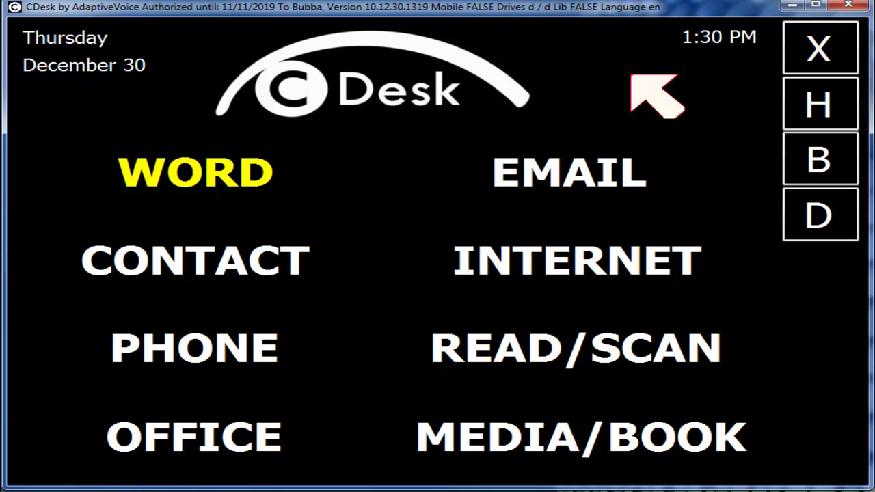
key("Tab")
key("Tab")
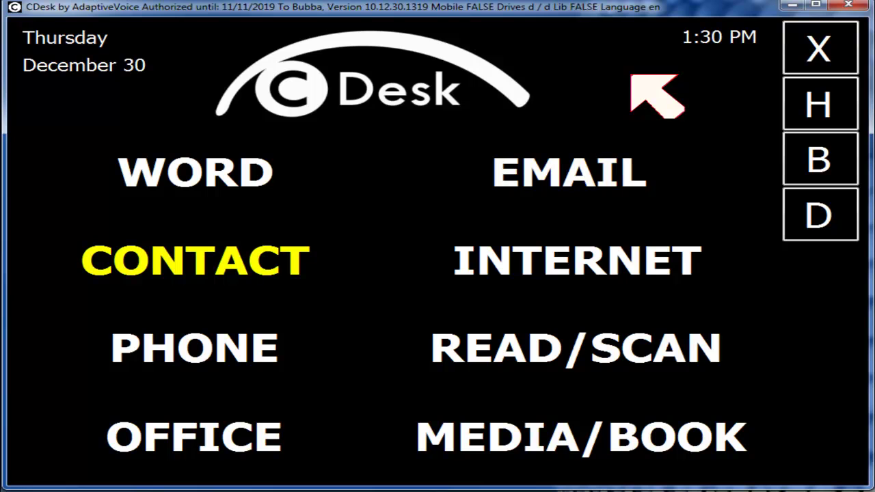
key("Tab")
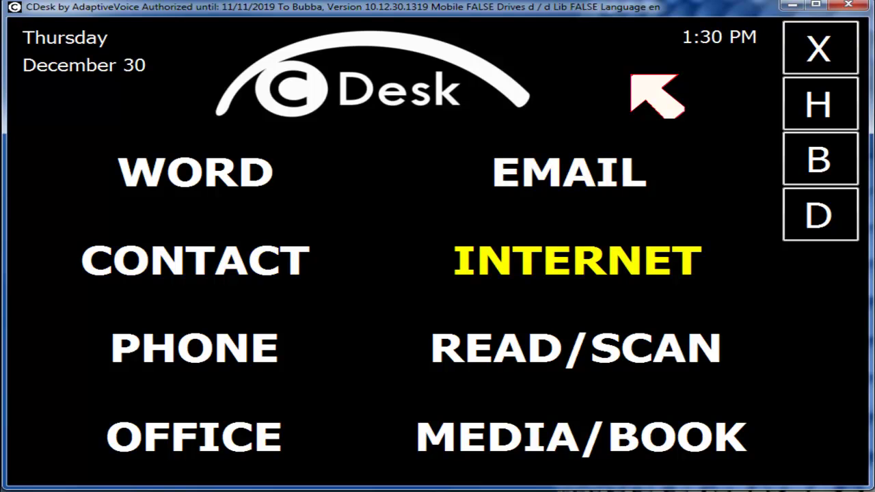
key("Tab")
key("Tab")
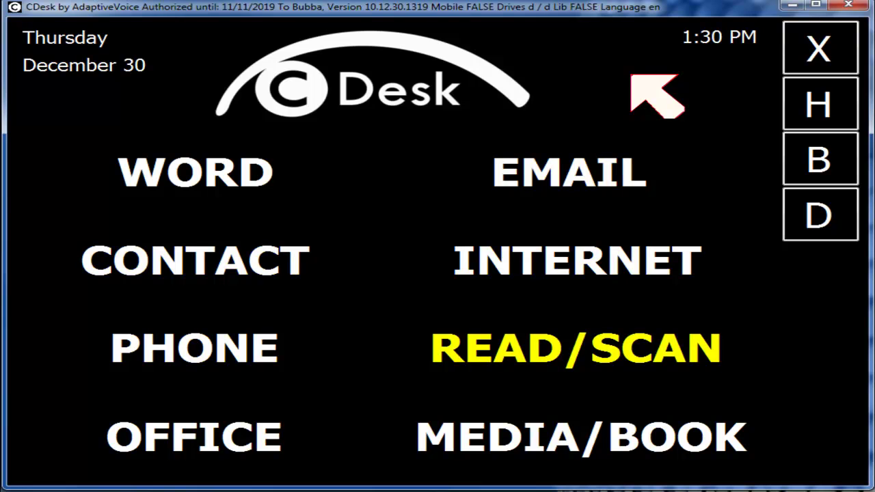
key("Tab")
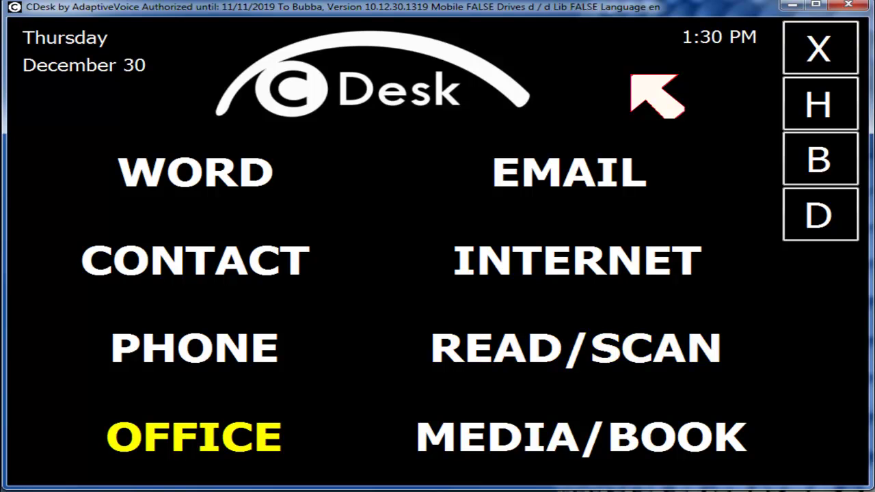
key("Tab")
key("Tab")
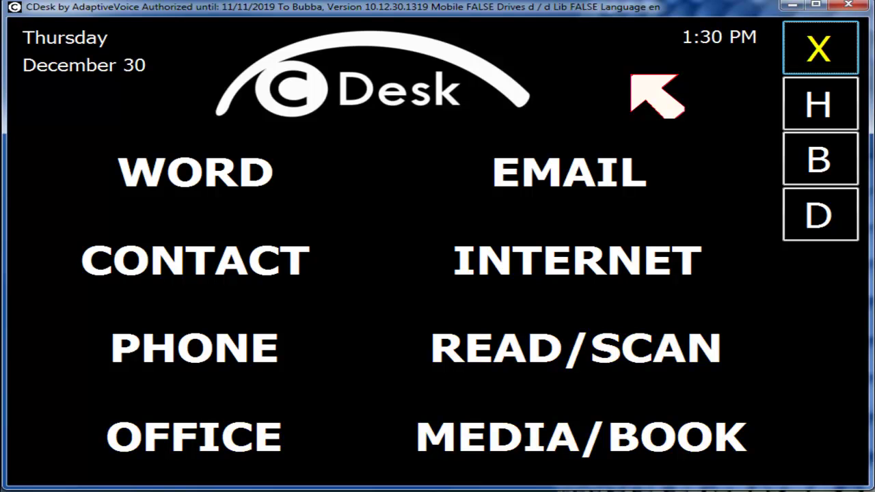
key("Tab")
key("Tab")
key("Tab")
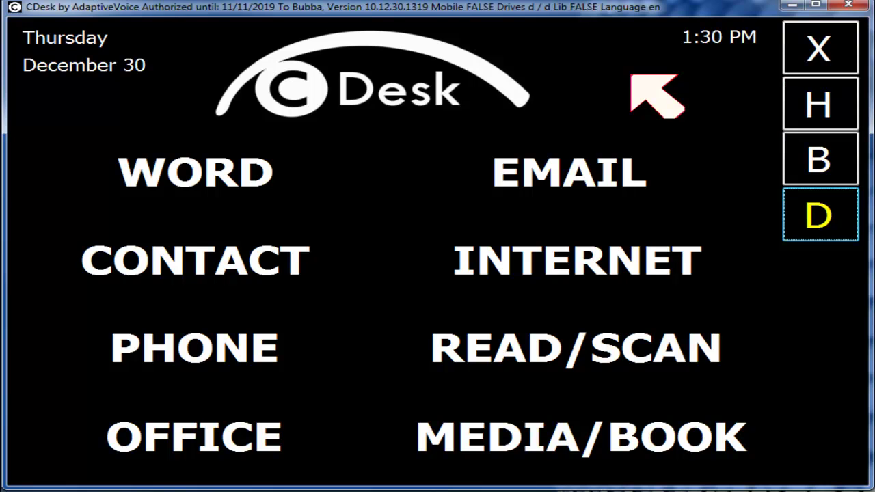
key("Tab")
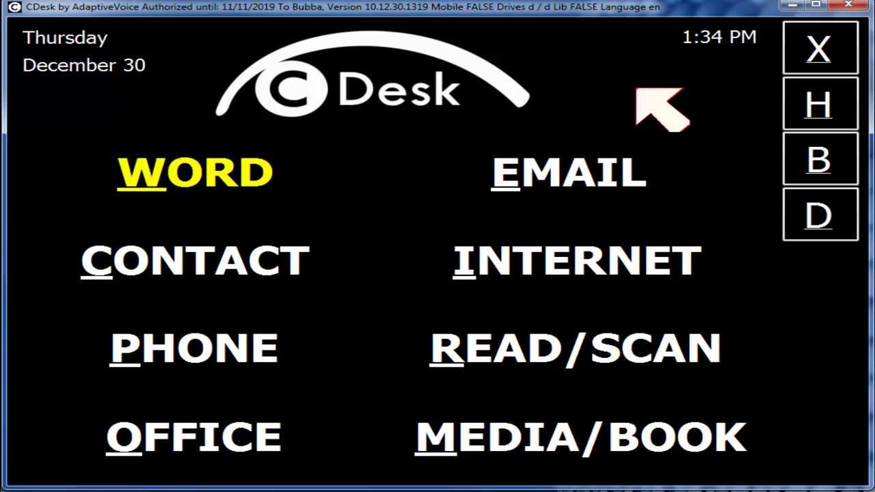
Step: Move the highlight from WORD across all remaining application entries and side options, ending on D
key("Right")
key("Right")
key("Right")
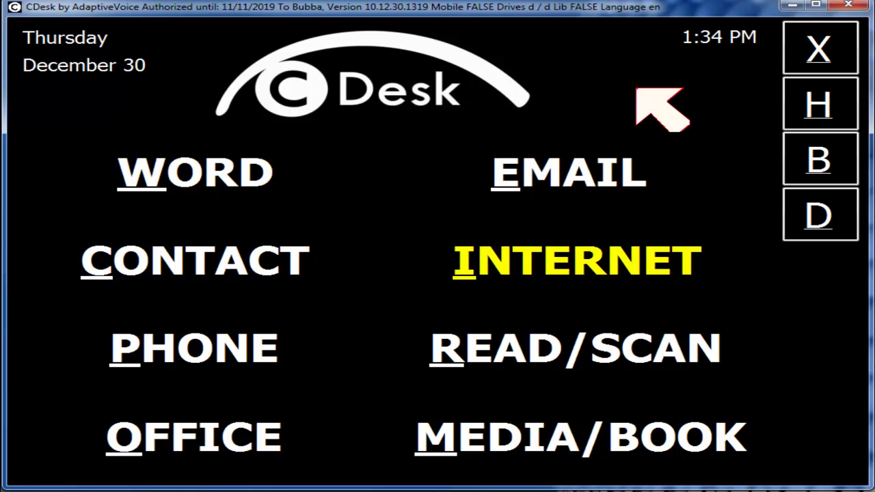
key("Right")
key("Right")
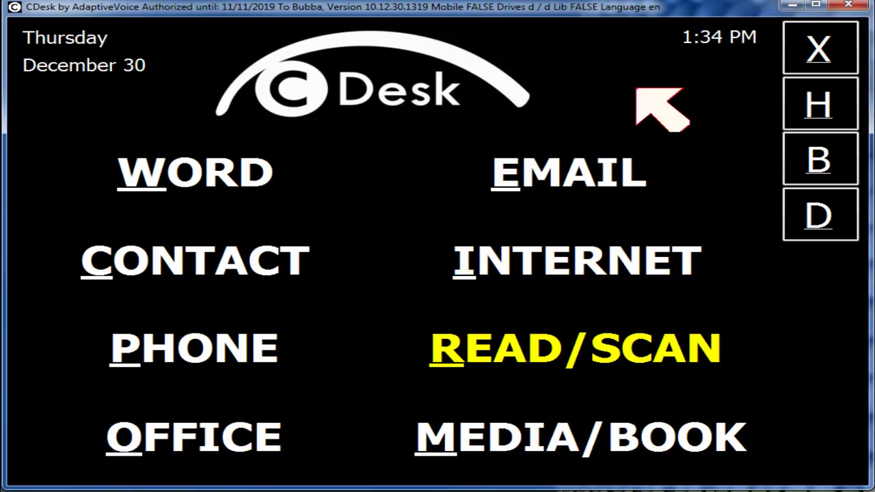
key("Right")
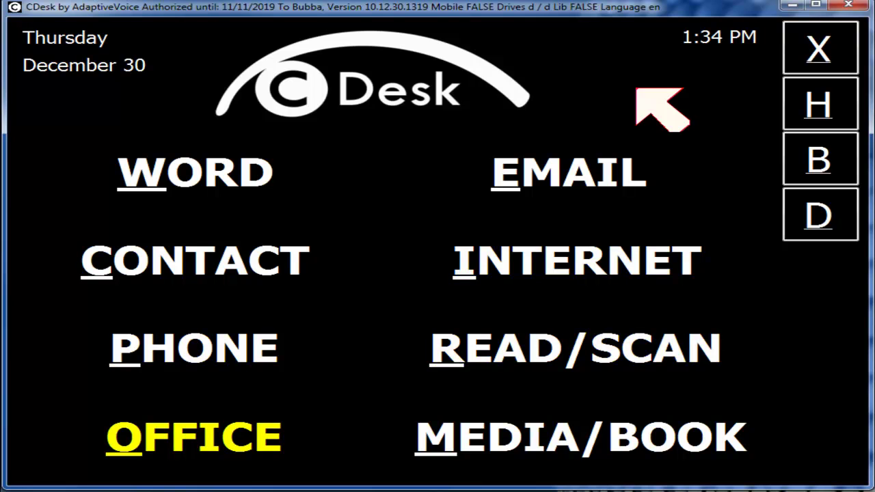
key("Right")
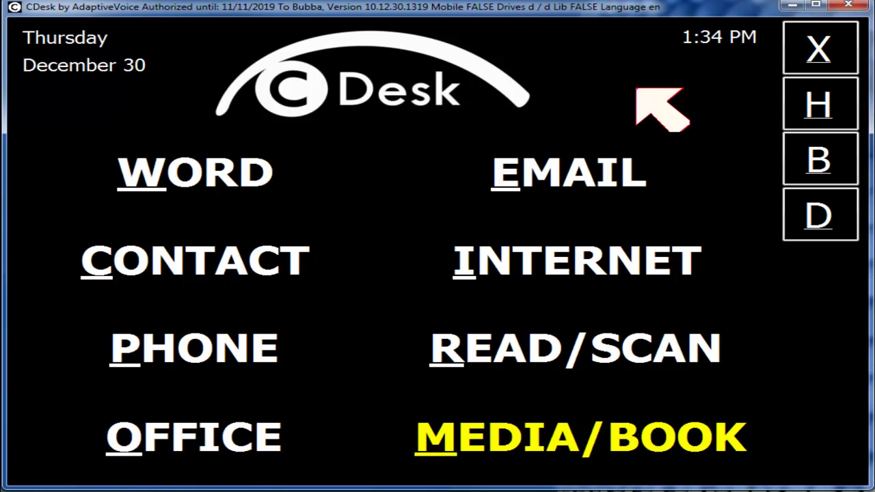
key("Right")
key("Right")
key("Right")
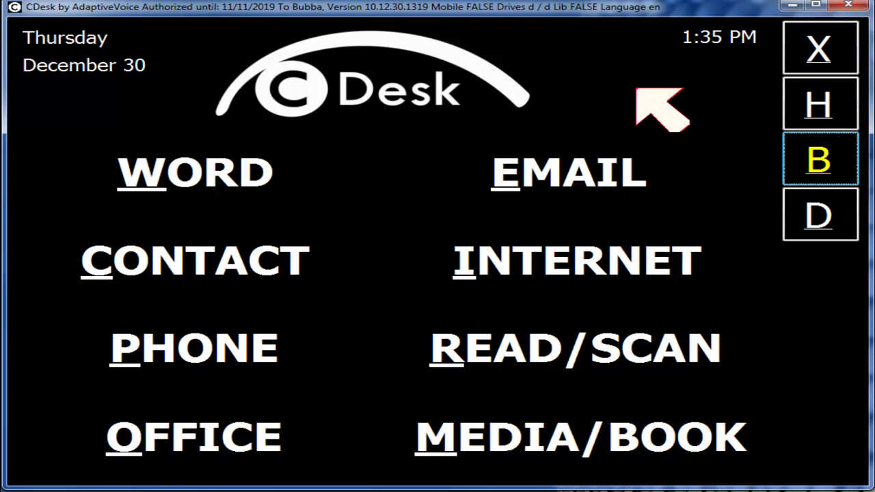
key("Right")
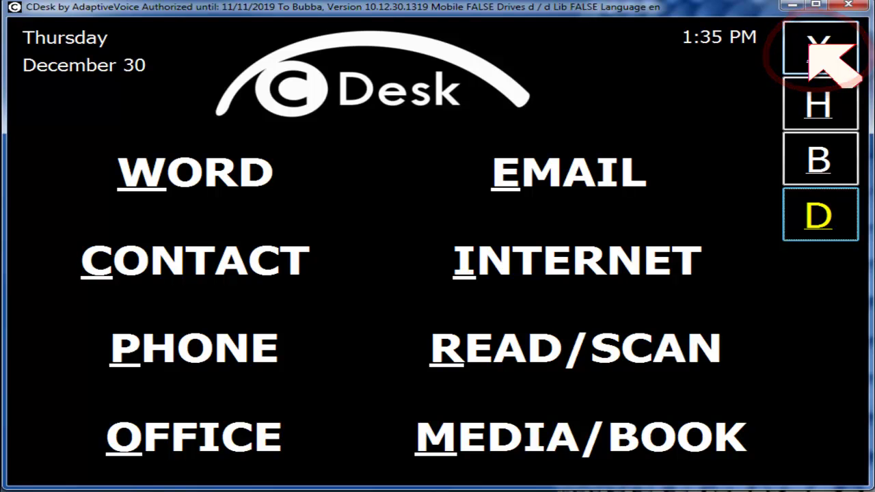
Step: Open the help video list and exit it back to the main menu
left_click(810, 95)
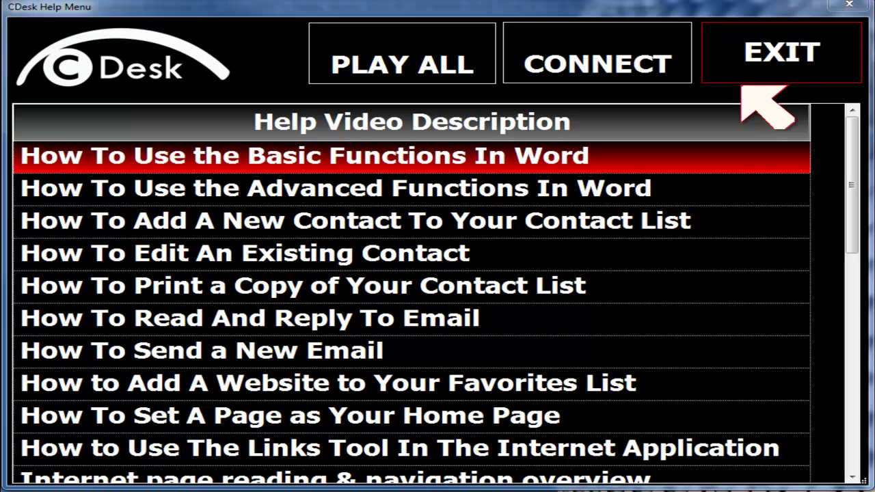
left_click(754, 59)
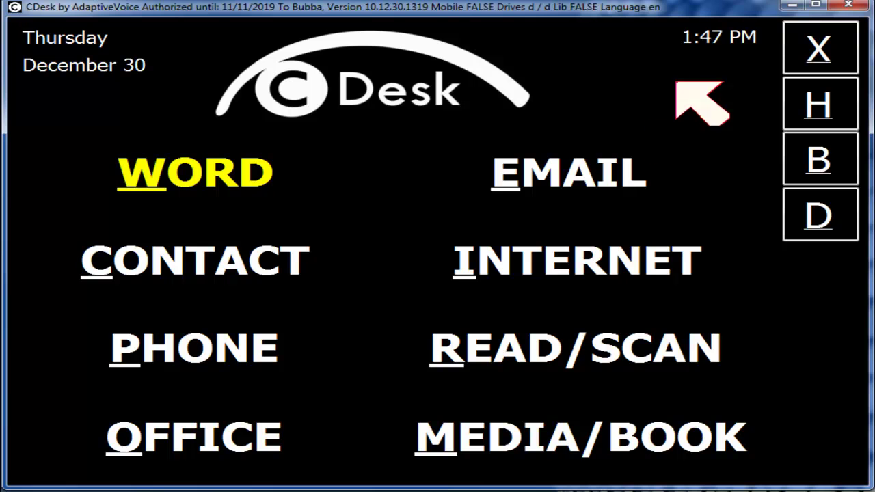
Step: Open the INTERNET application and magnify the Google accessible search page
left_click(627, 248)
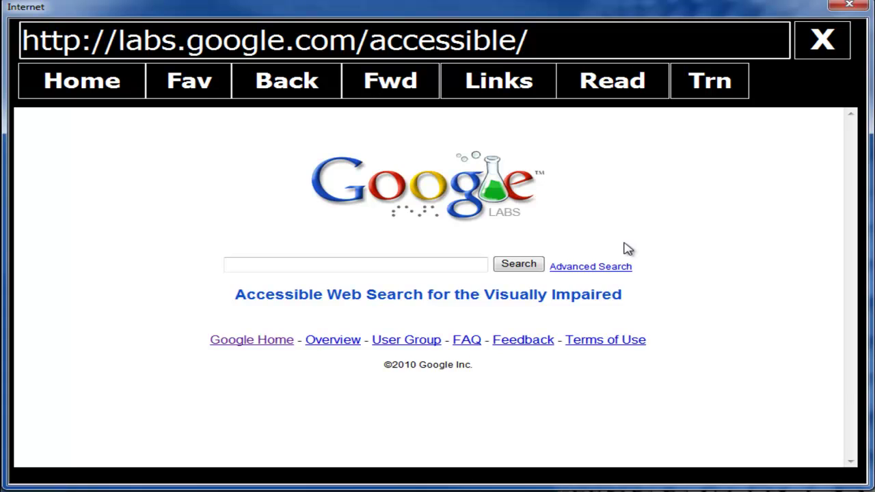
scroll(628, 248, "up", 2)
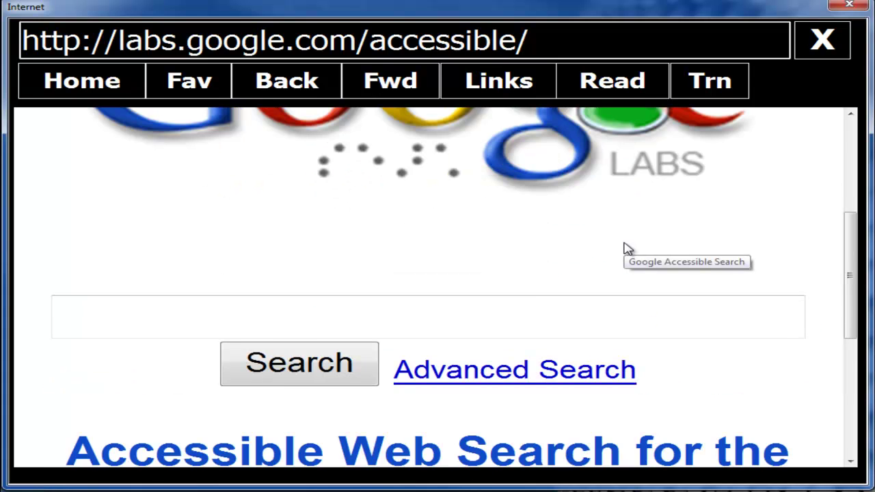
scroll(628, 248, "up", 1)
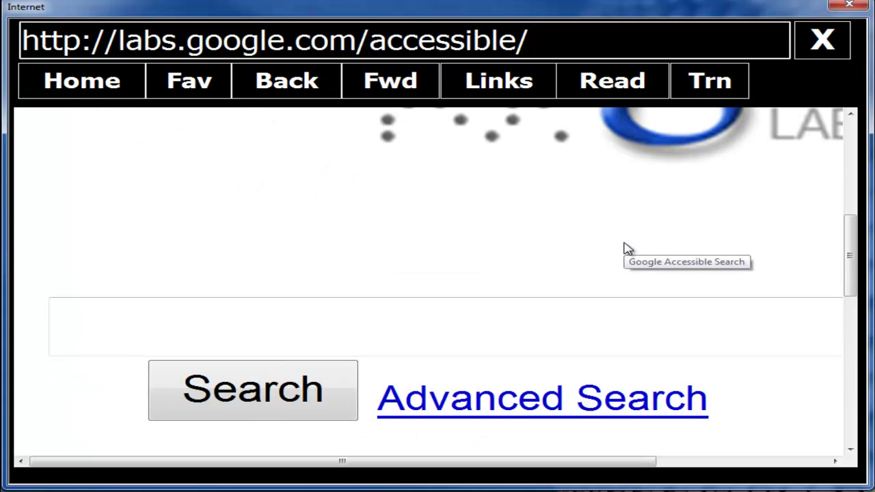
scroll(628, 248, "up", 1)
Step: Zoom the web page back out to its normal size and close the Internet application
scroll(628, 248, "down", 3)
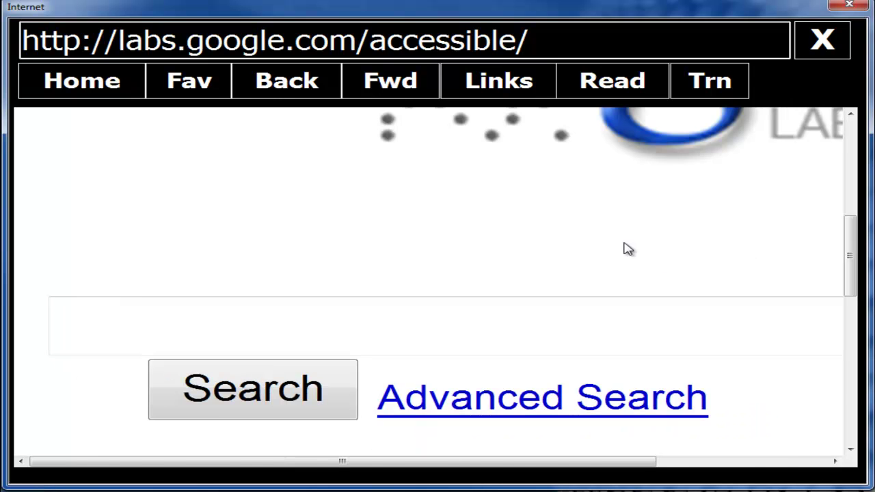
scroll(627, 249, "down", 2)
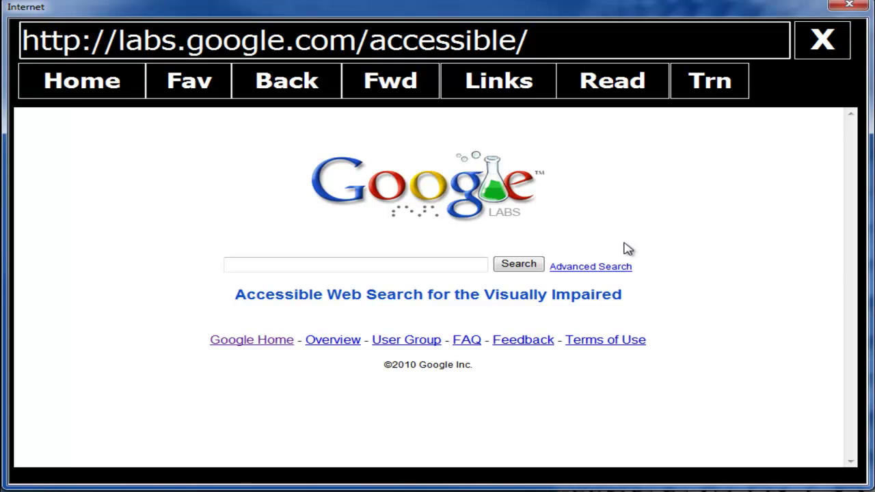
left_click(822, 44)
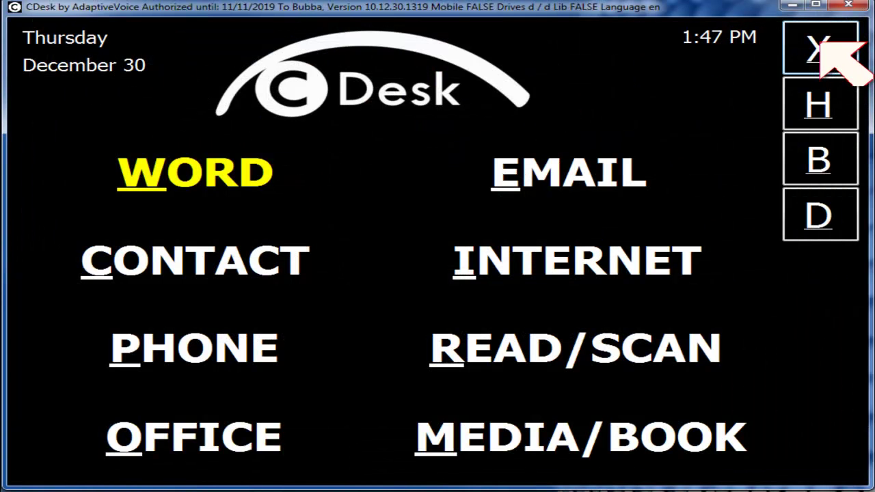